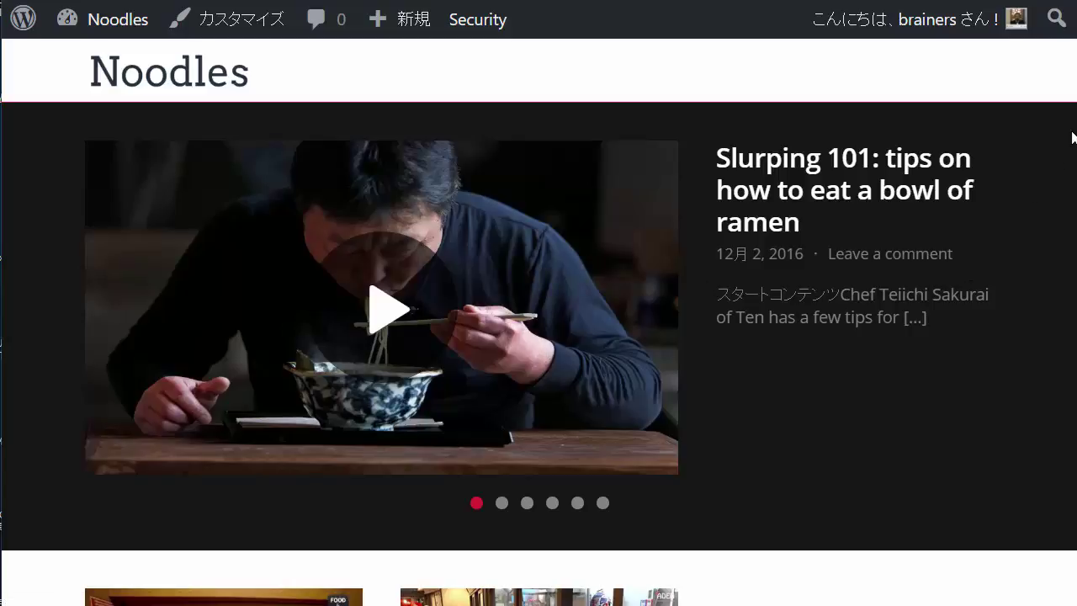
Open the 武蔵家日吉店 ramen video post (SUSURU TV. 第367回) from the Noodles site and view its page.
scroll(1073, 218, "down", 4)
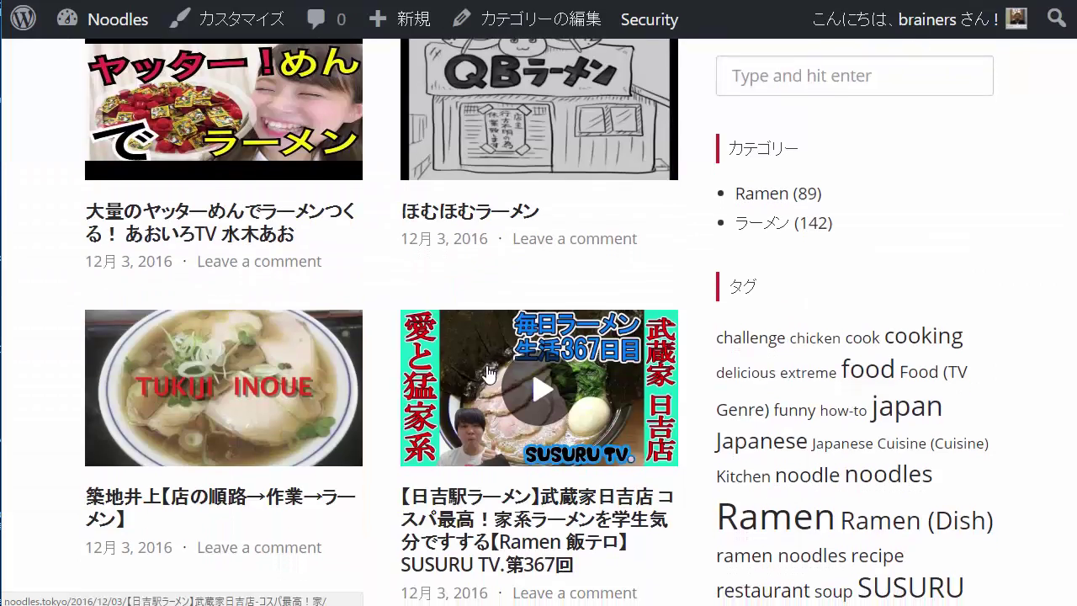
left_click(546, 392)
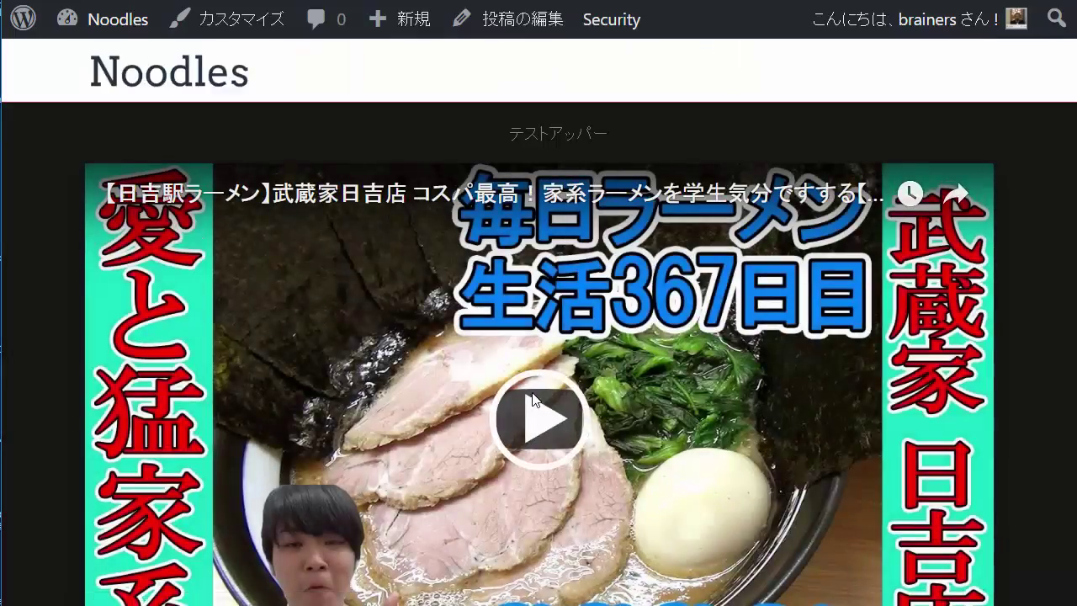
scroll(531, 400, "down", 1)
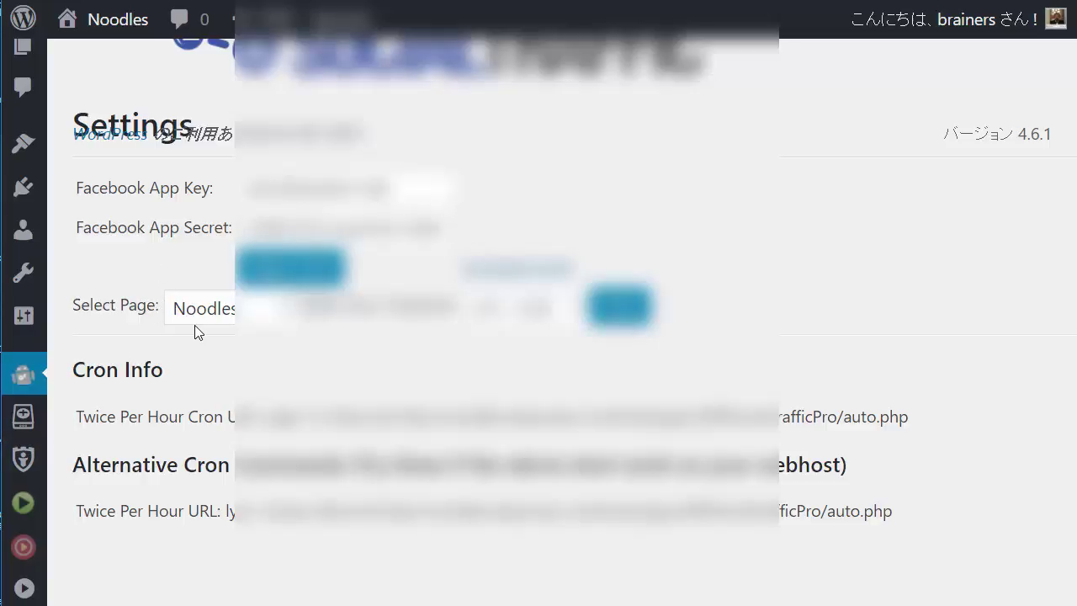
Examine the Facebook page choices and the twice-per-hour cron command in the plugin settings, keeping Noodles as the selected page.
left_click(239, 308)
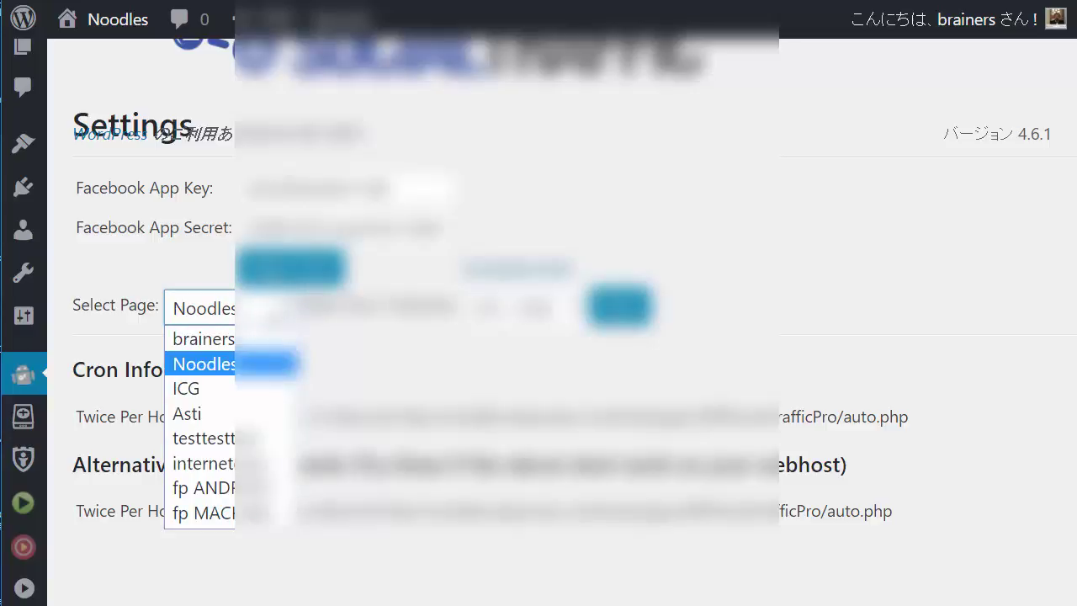
left_click(252, 313)
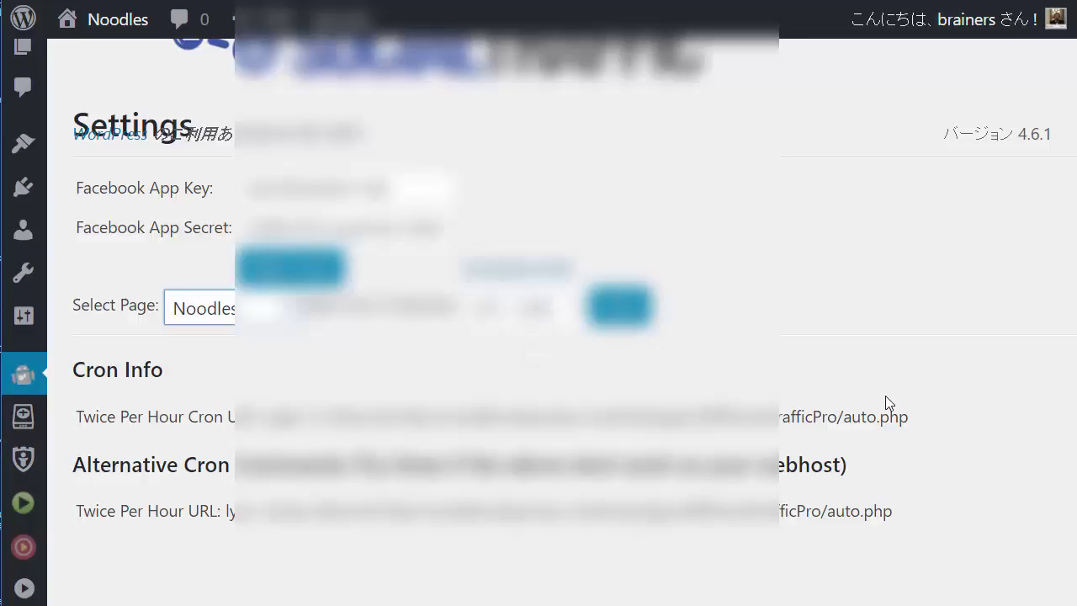
left_click_drag(917, 417, 265, 416)
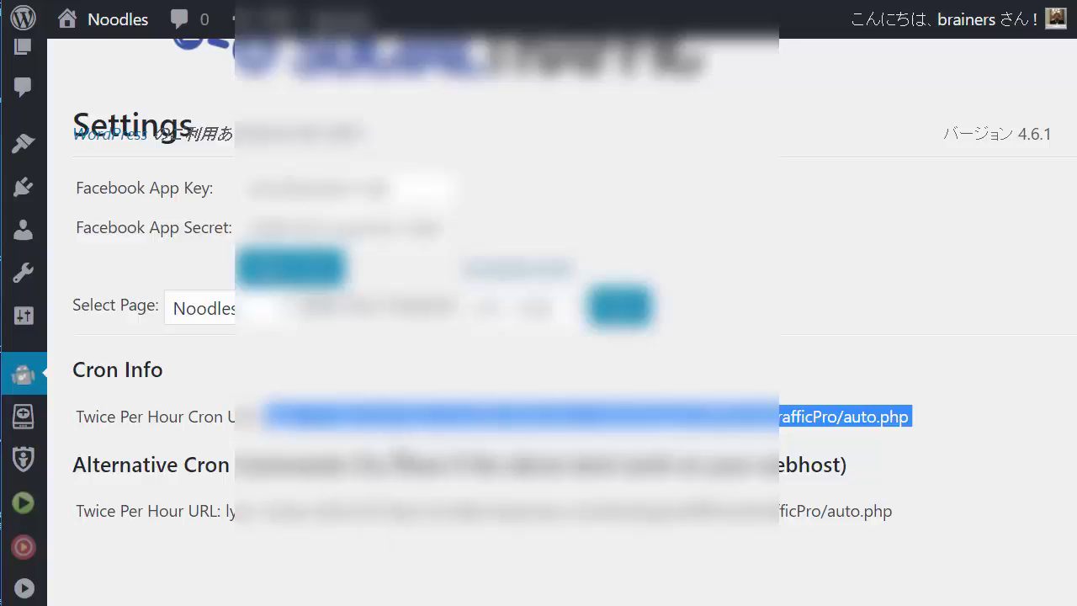
left_click(383, 455)
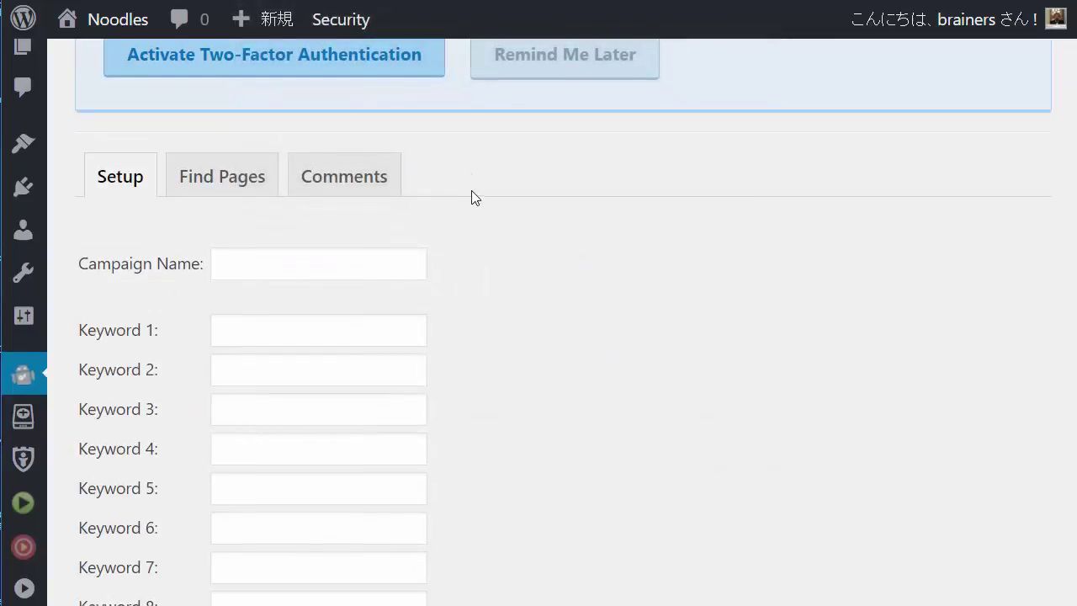
Review the campaign setup form, covering the campaign name and the ten keyword fields.
scroll(471, 197, "down", 1)
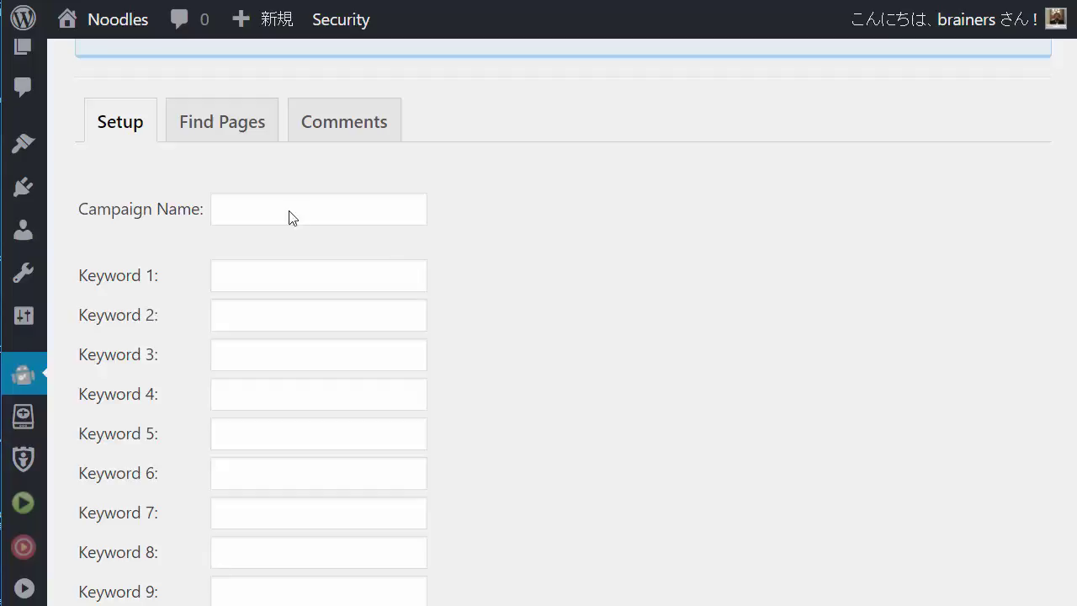
scroll(213, 174, "down", 1)
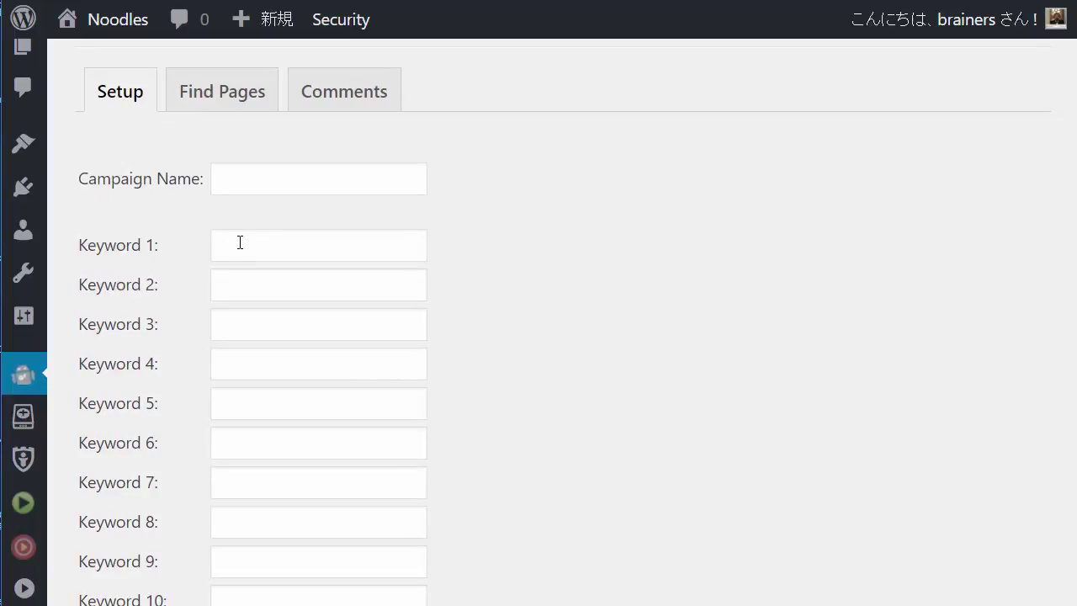
scroll(240, 242, "down", 1)
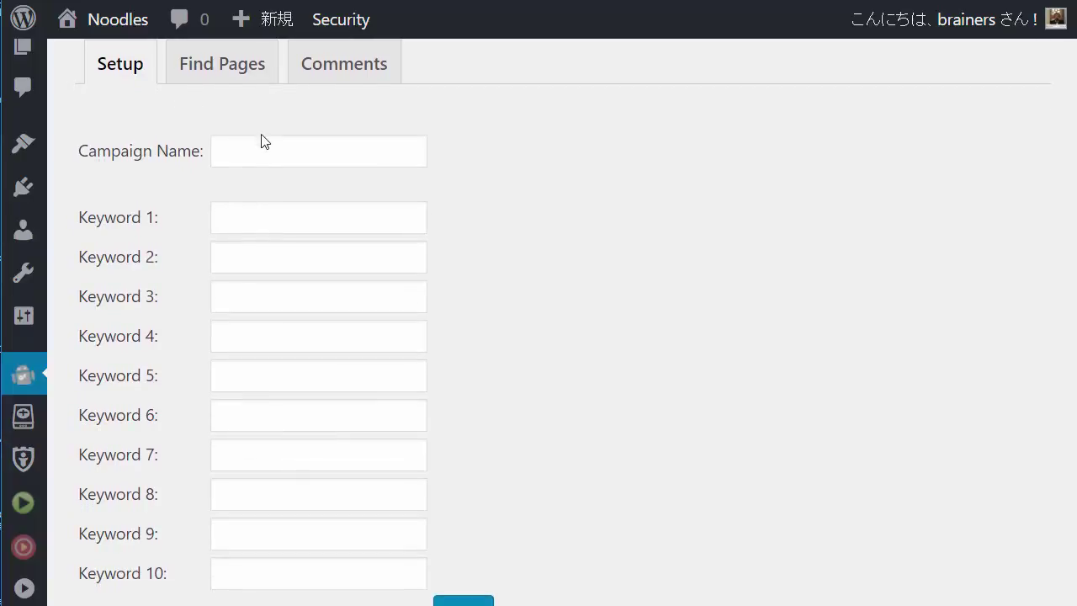
left_click(263, 143)
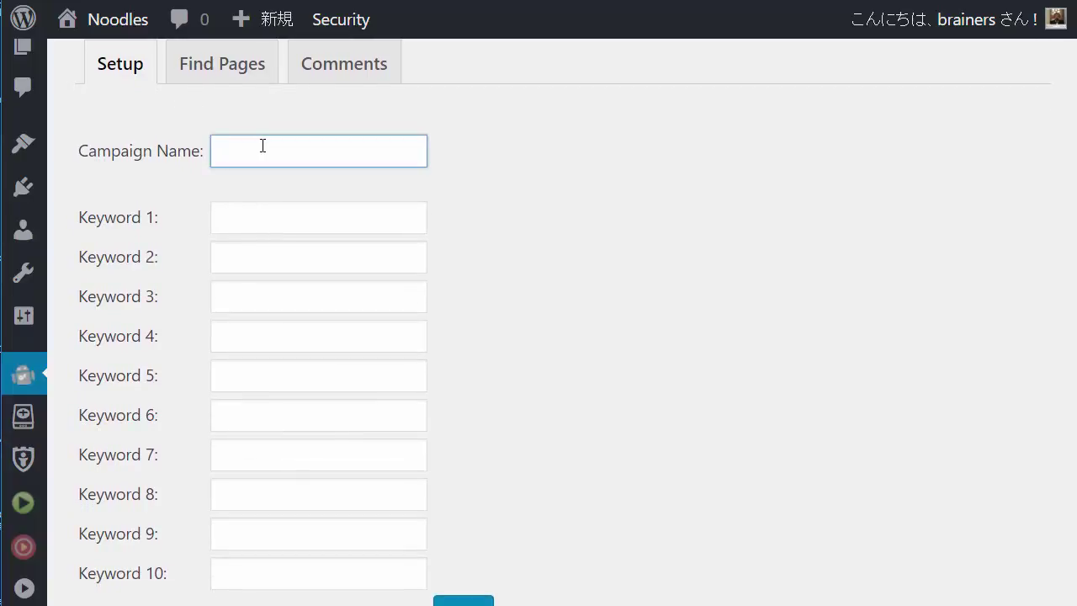
left_click(272, 229)
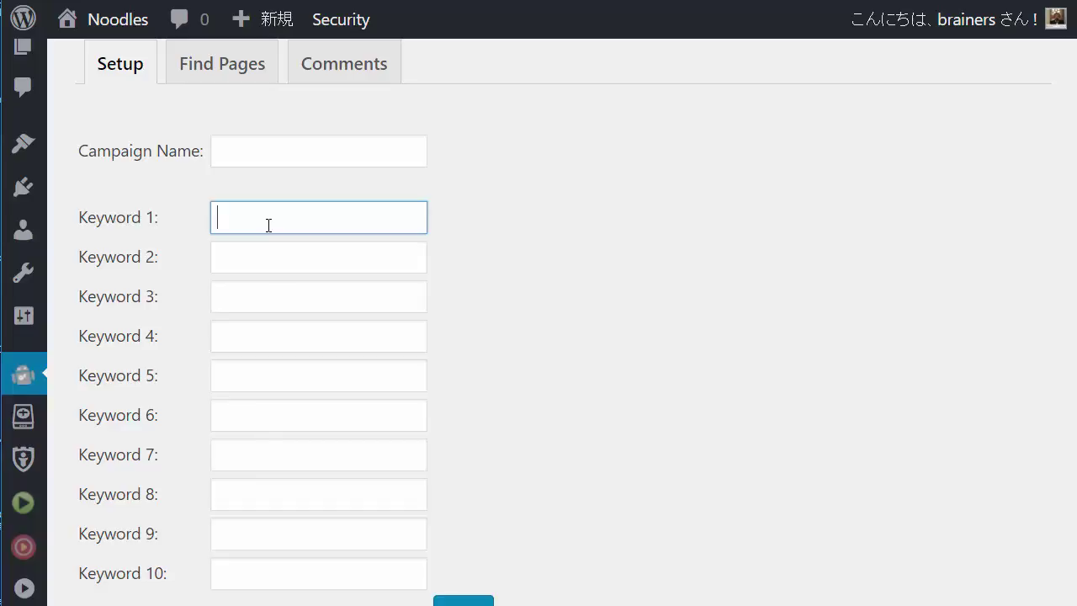
Review the campaign's page-finding options and its list of spintax comment templates.
left_click(222, 74)
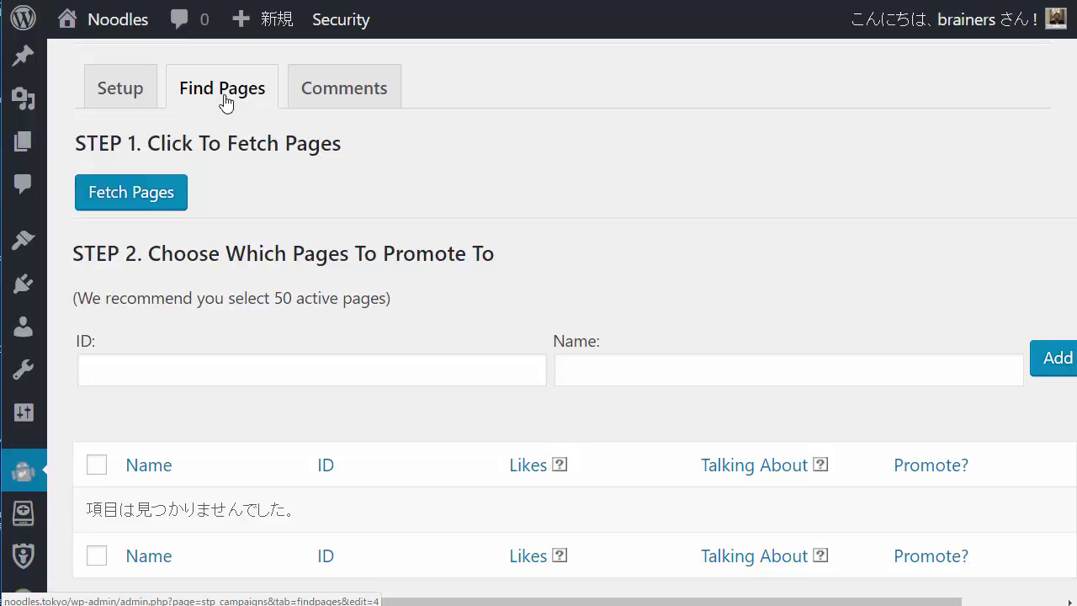
left_click(163, 207)
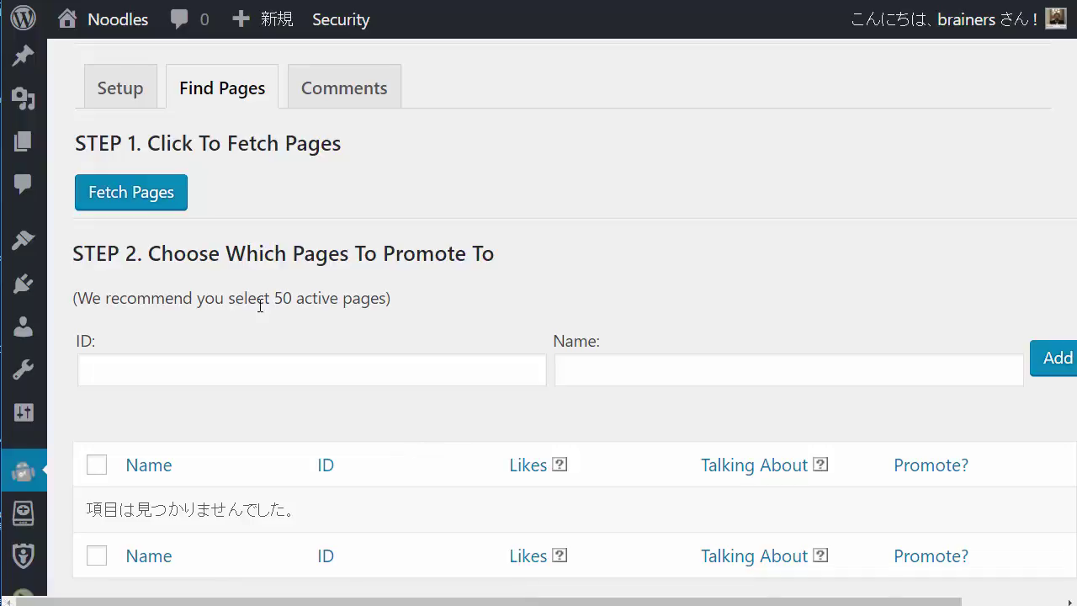
left_click(320, 90)
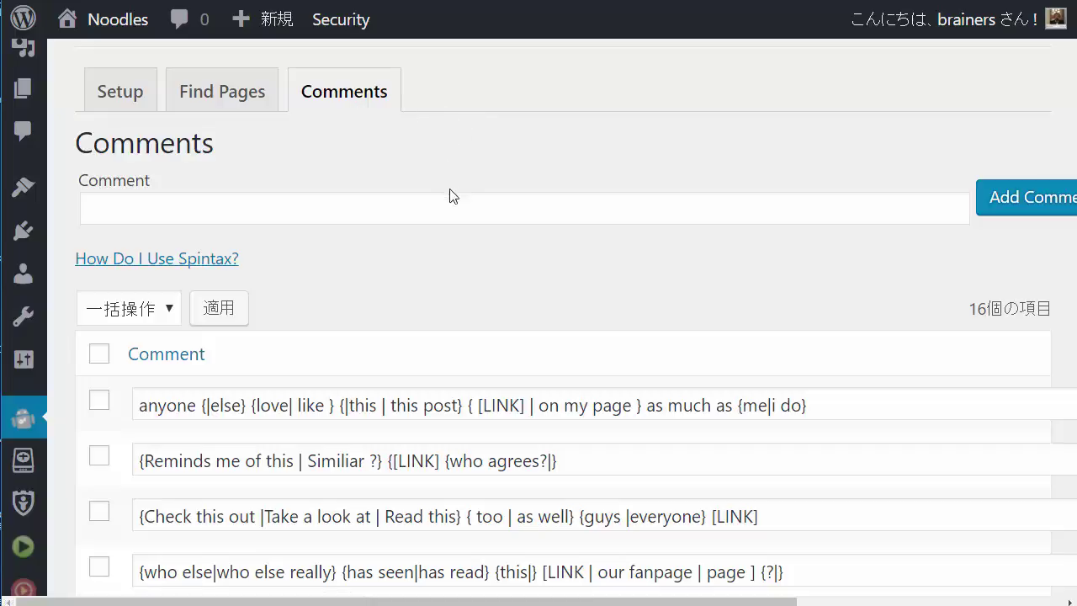
scroll(455, 223, "down", 2)
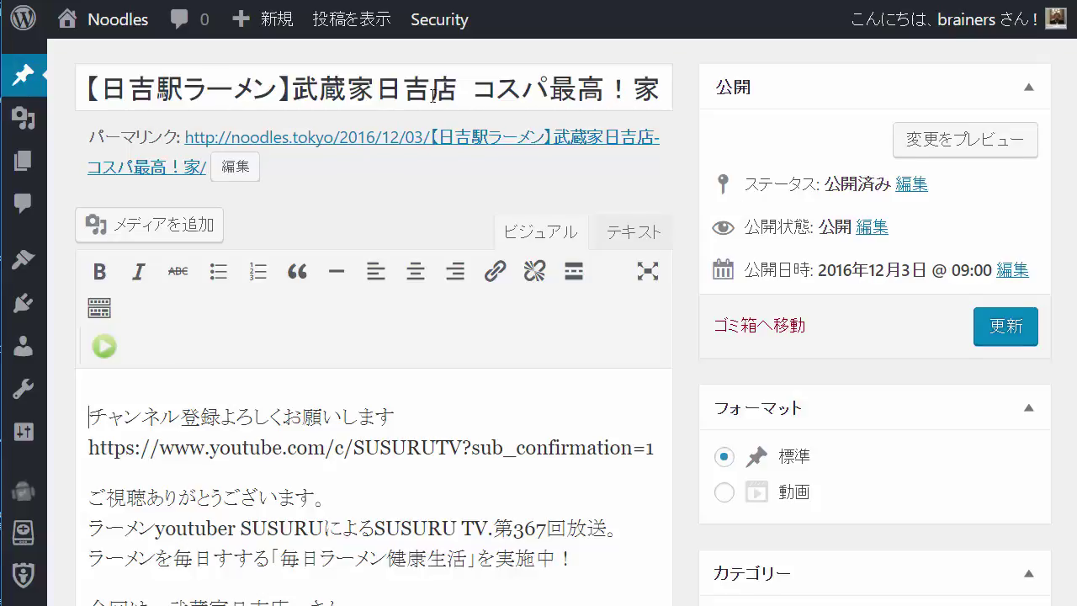
In the ramen post's editor, examine the Facebook post's custom message, title, image link and description fields.
scroll(421, 106, "down", 5)
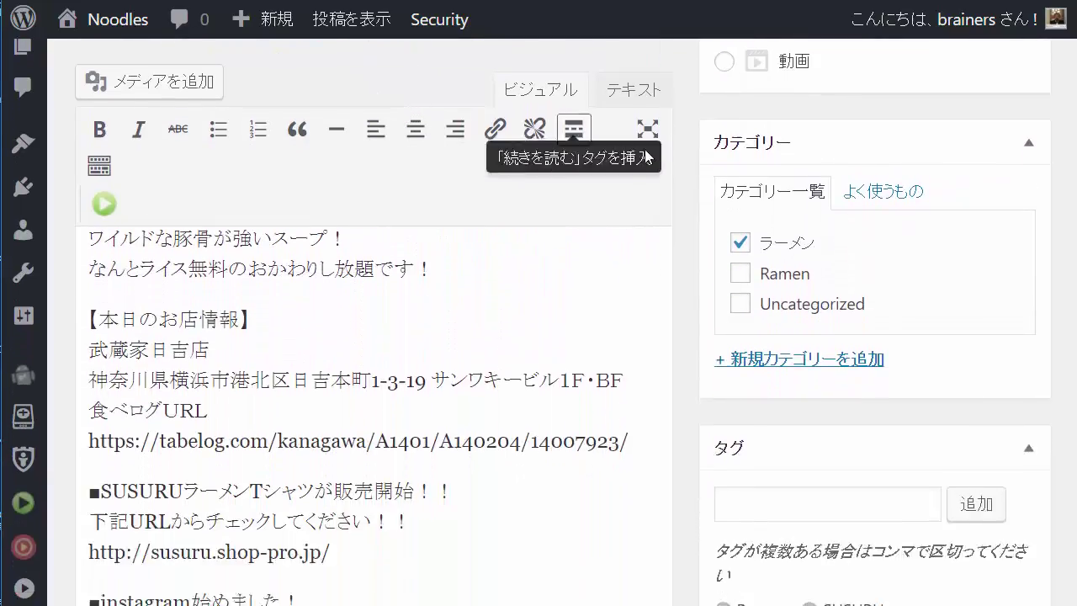
scroll(690, 174, "down", 8)
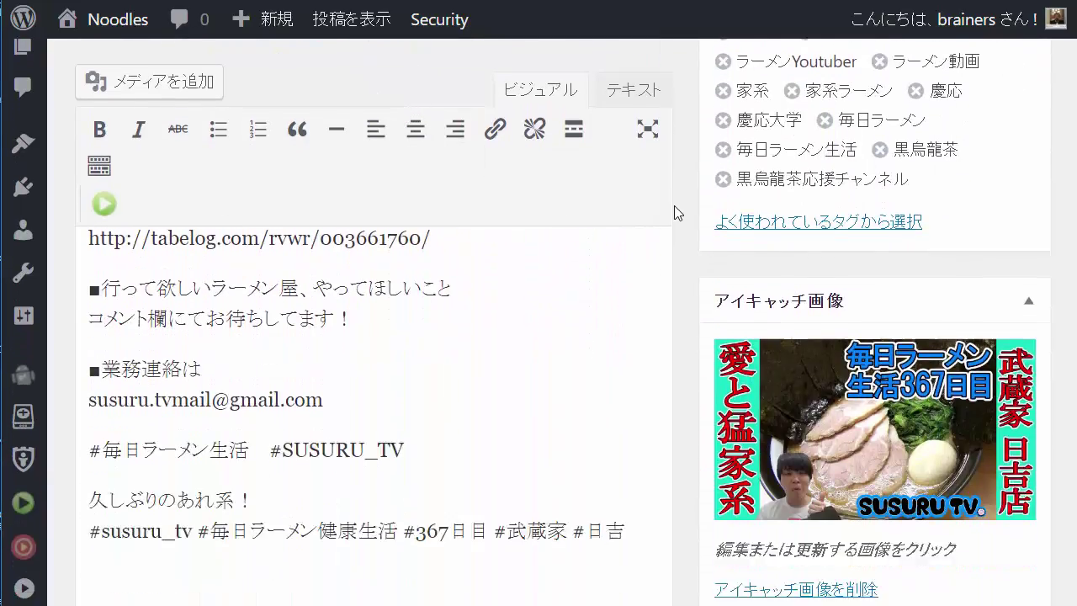
scroll(674, 212, "down", 9)
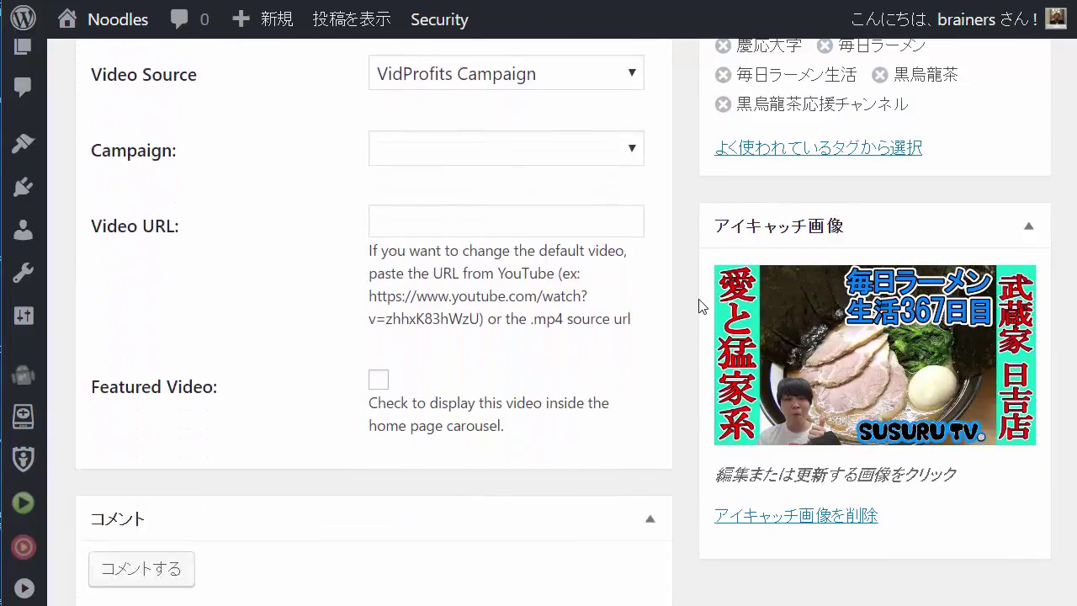
scroll(699, 305, "up", 5)
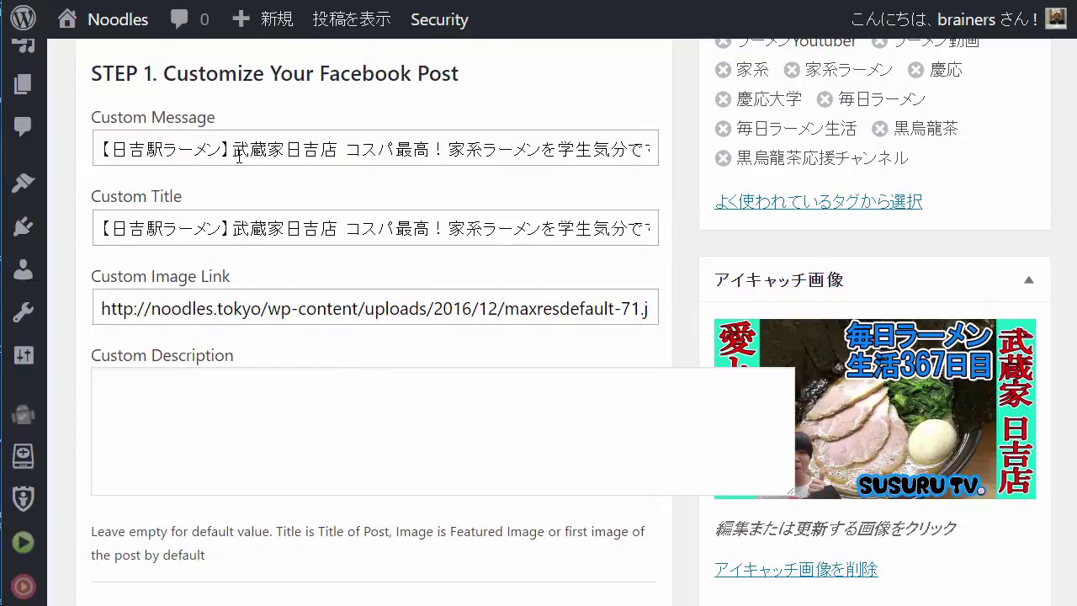
left_click(234, 150)
left_click(229, 225)
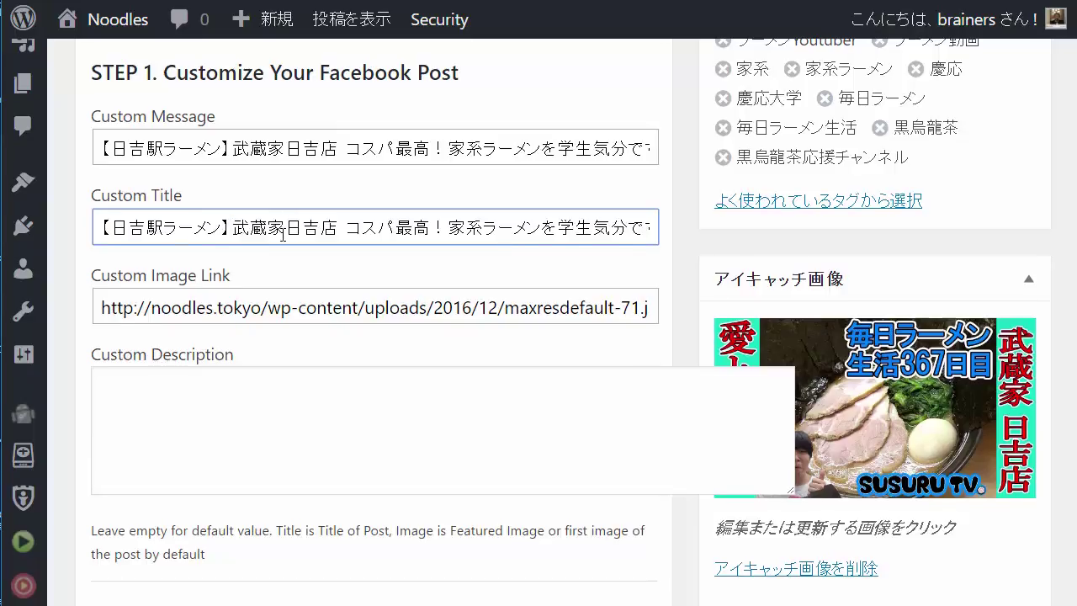
scroll(284, 242, "down", 1)
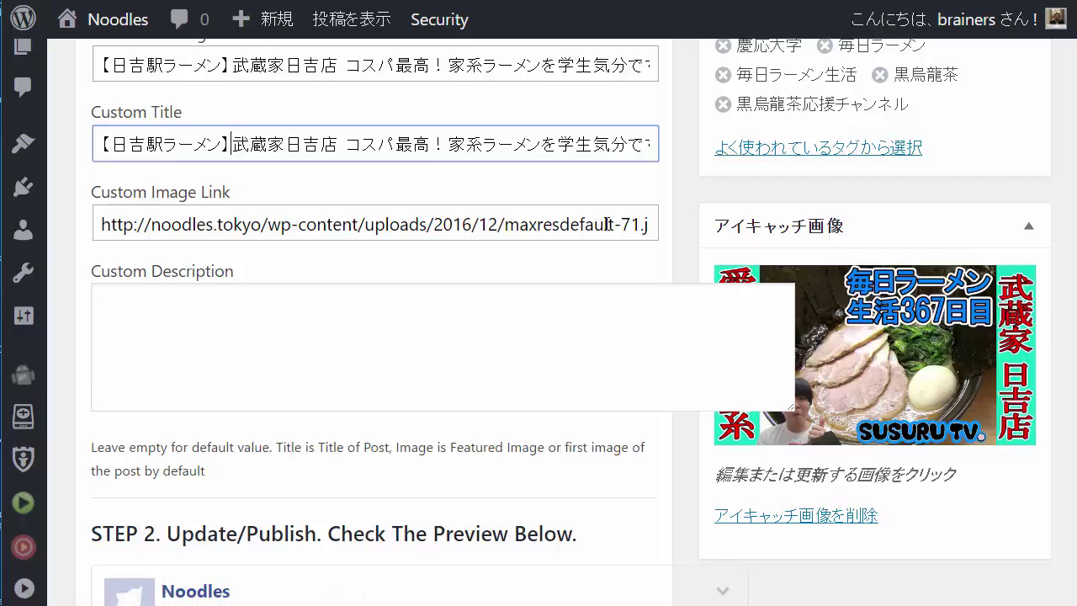
scroll(606, 224, "down", 2)
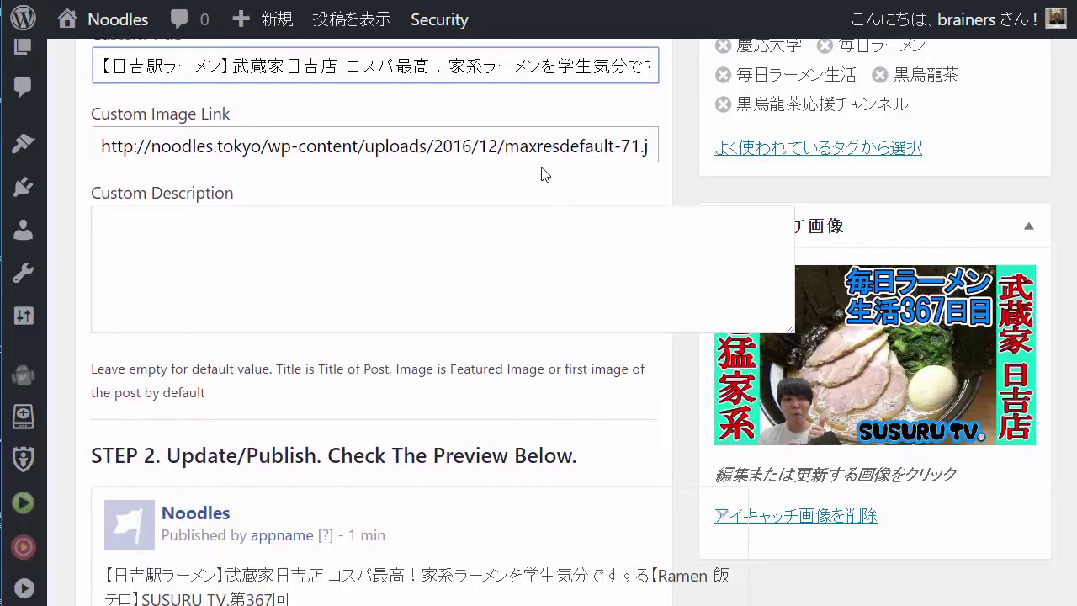
left_click(248, 270)
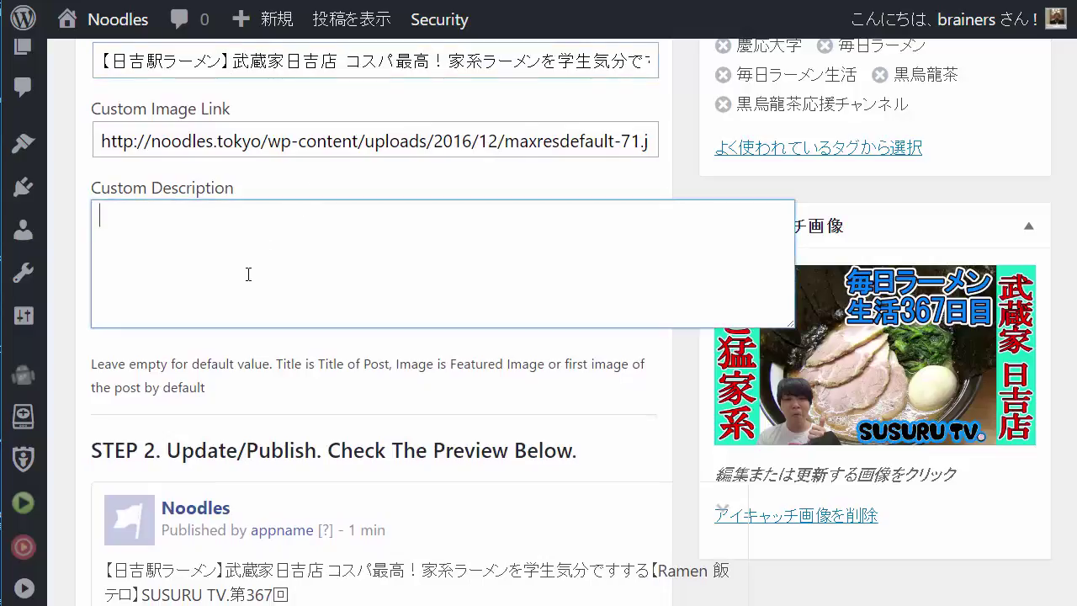
scroll(248, 270, "down", 1)
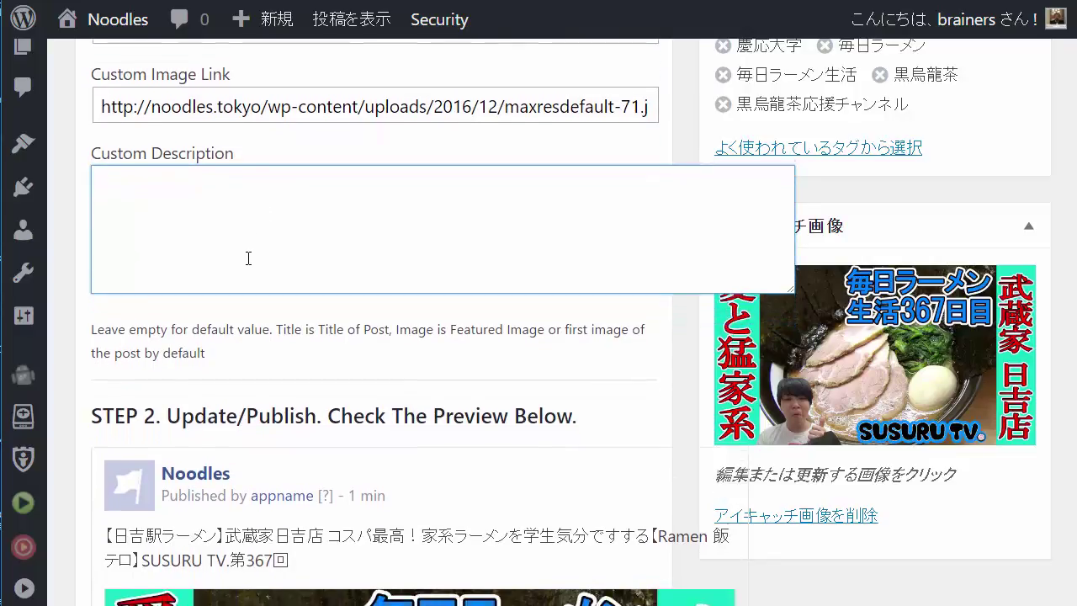
Check the Facebook post preview, including its page name, message text, image and title.
scroll(248, 259, "down", 5)
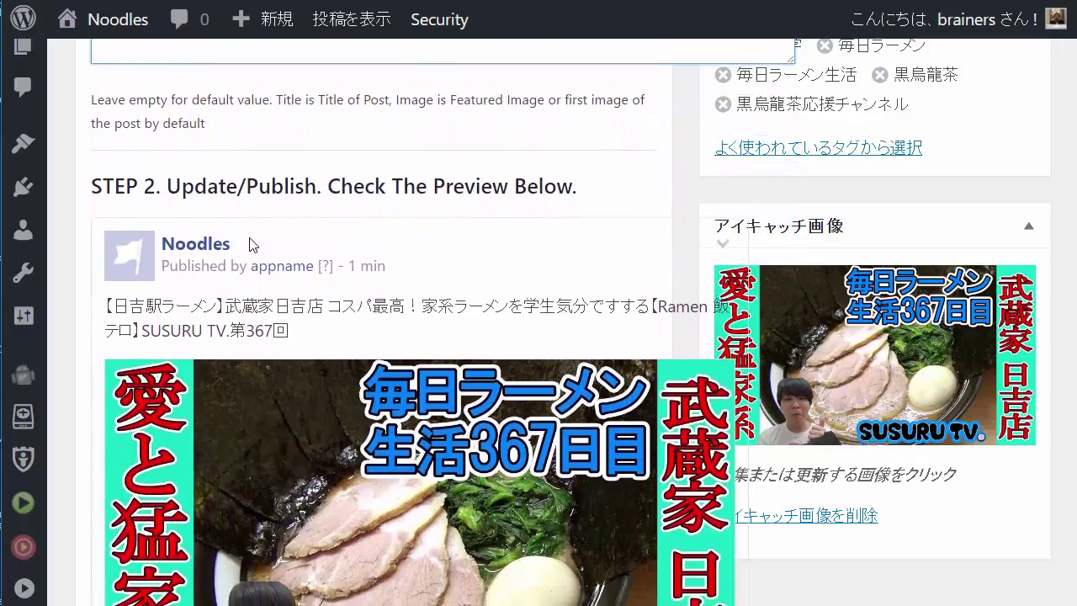
scroll(249, 244, "down", 3)
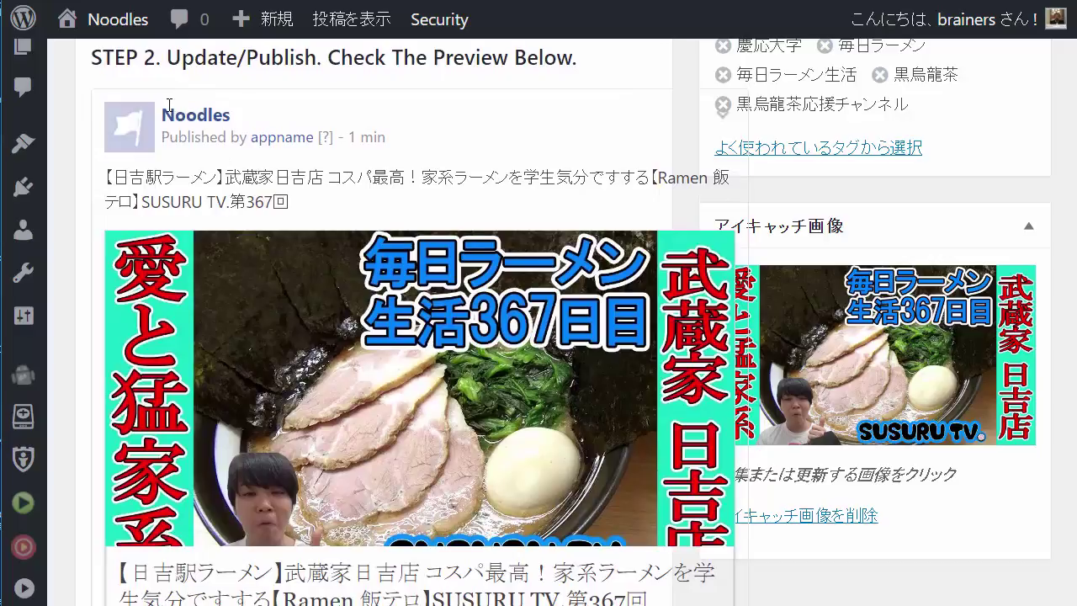
left_click_drag(161, 114, 247, 108)
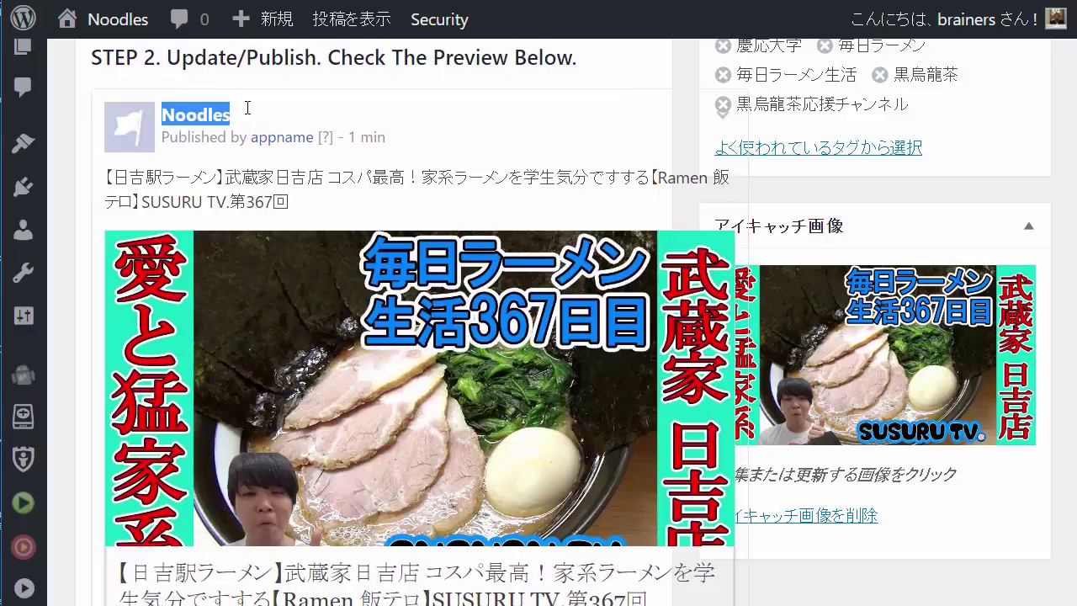
left_click(262, 109)
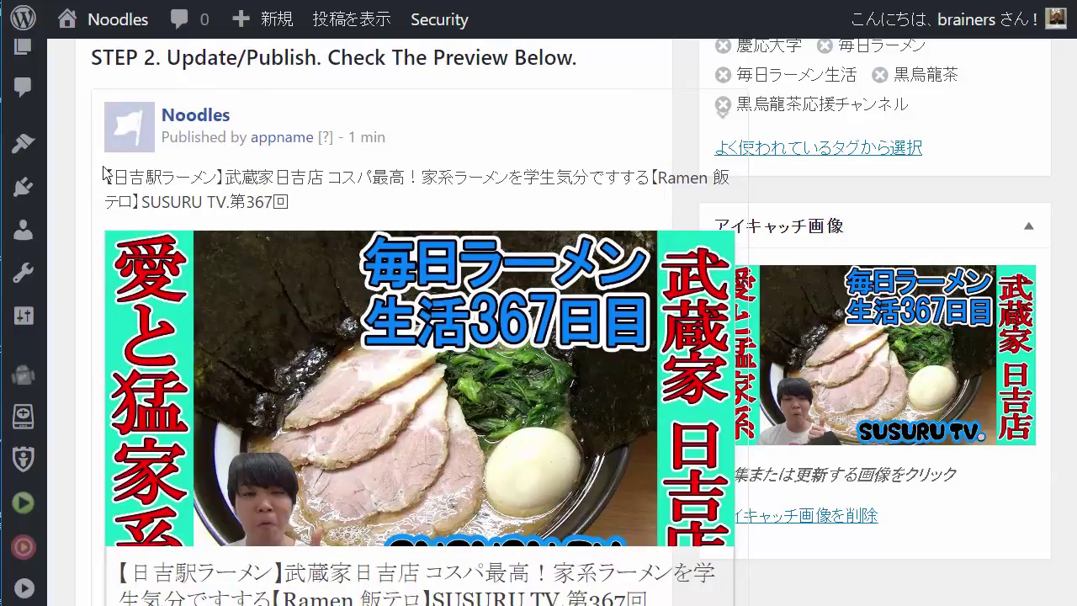
left_click_drag(104, 178, 313, 192)
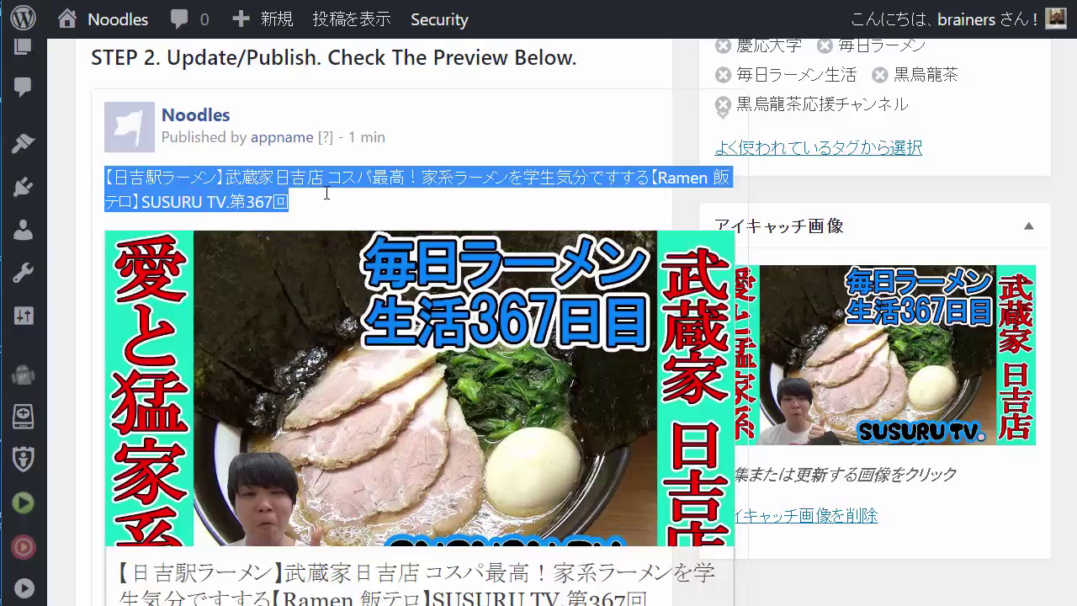
scroll(239, 201, "down", 3)
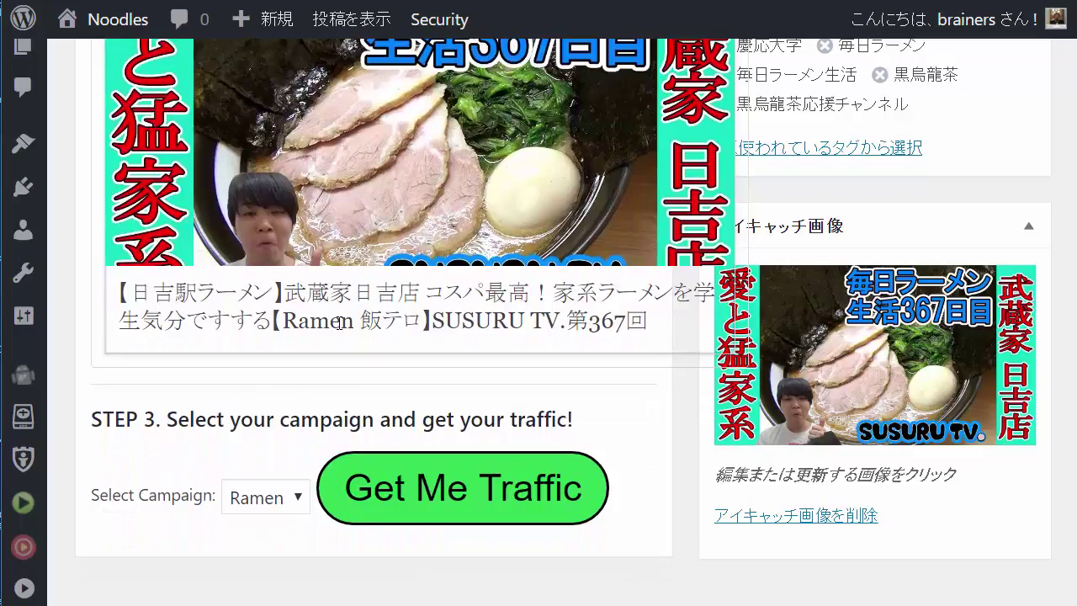
Select the Ramen campaign for this post and start its traffic promotion with Get Me Traffic.
scroll(339, 322, "down", 1)
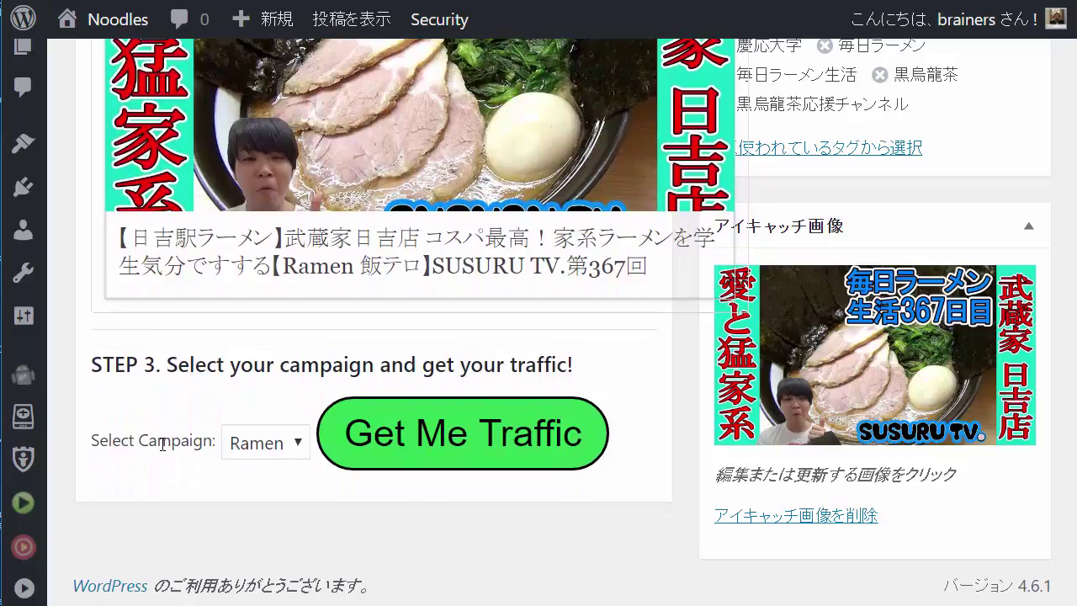
left_click(244, 452)
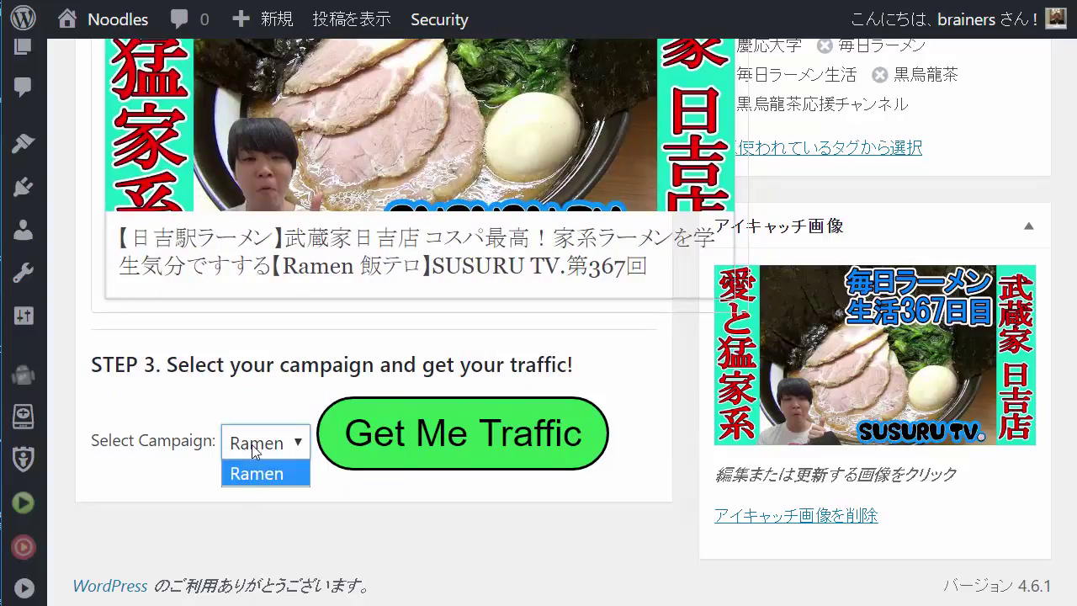
left_click(253, 452)
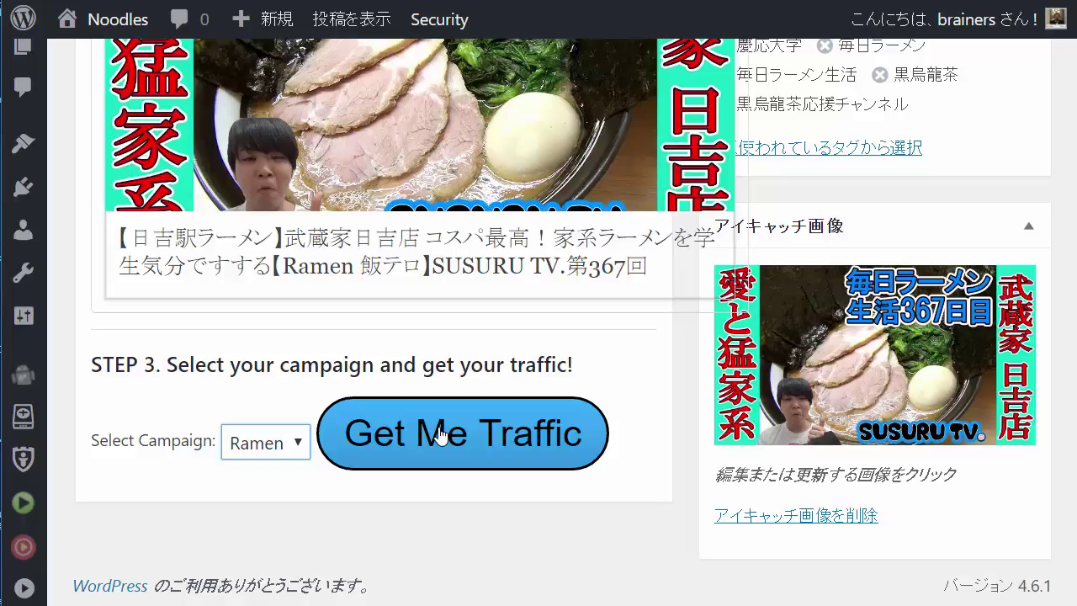
left_click(429, 432)
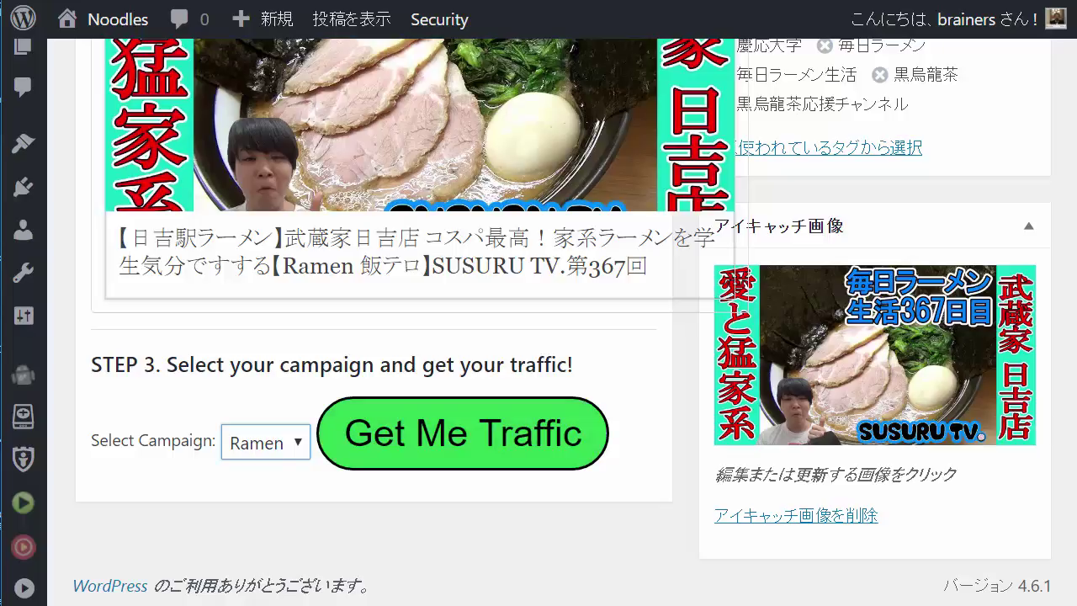